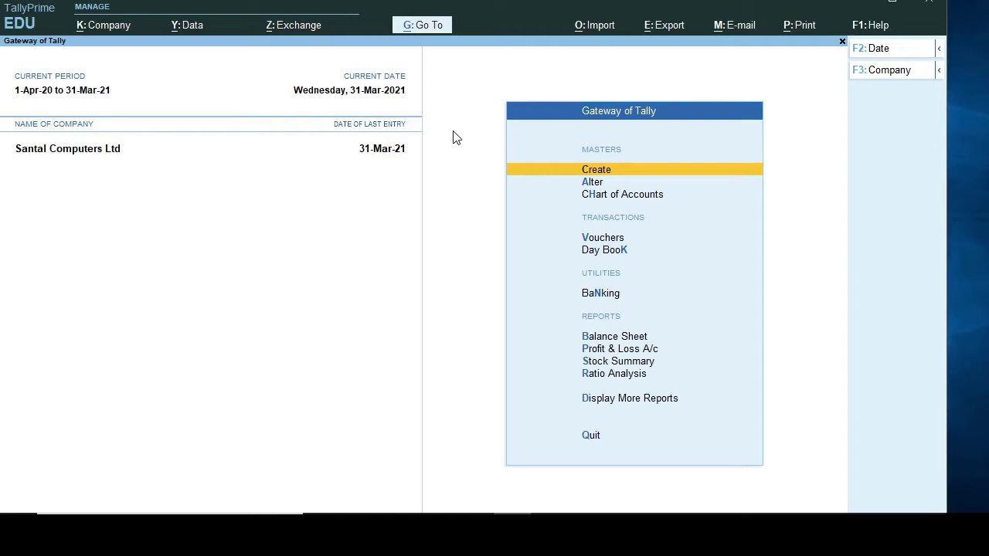
Step: Start a new payment voucher and set its entry mode to Double Entry
key("Down")
key("Down")
key("Down")
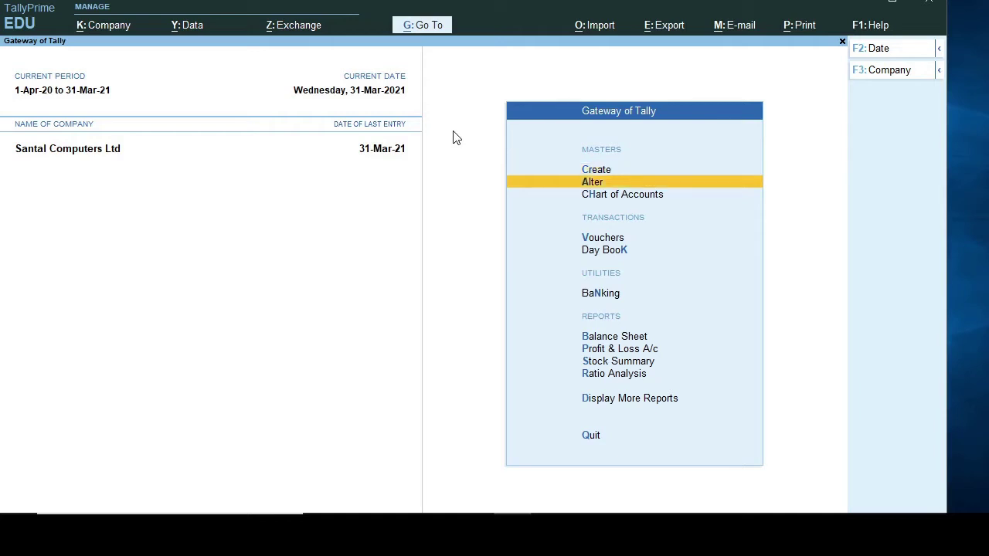
key("Return")
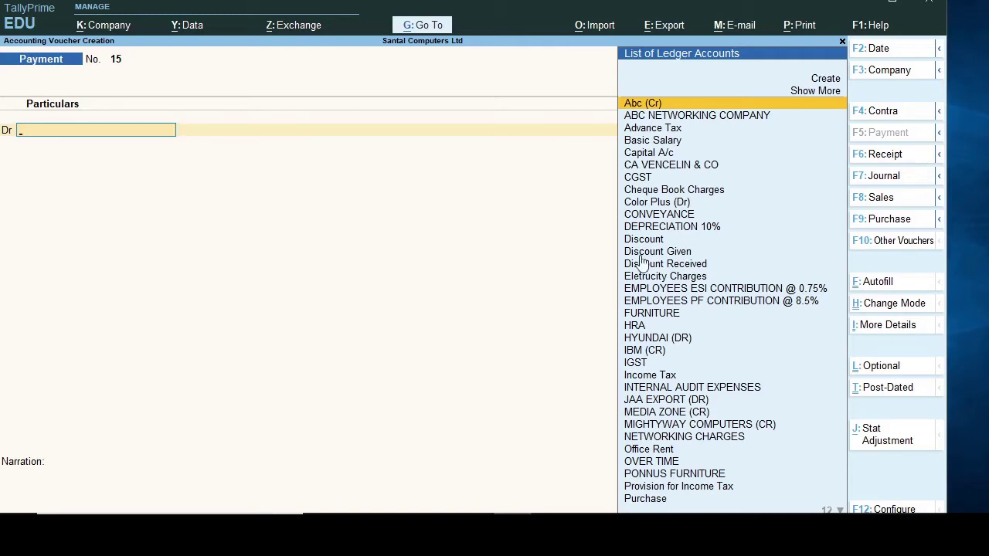
left_click(891, 307)
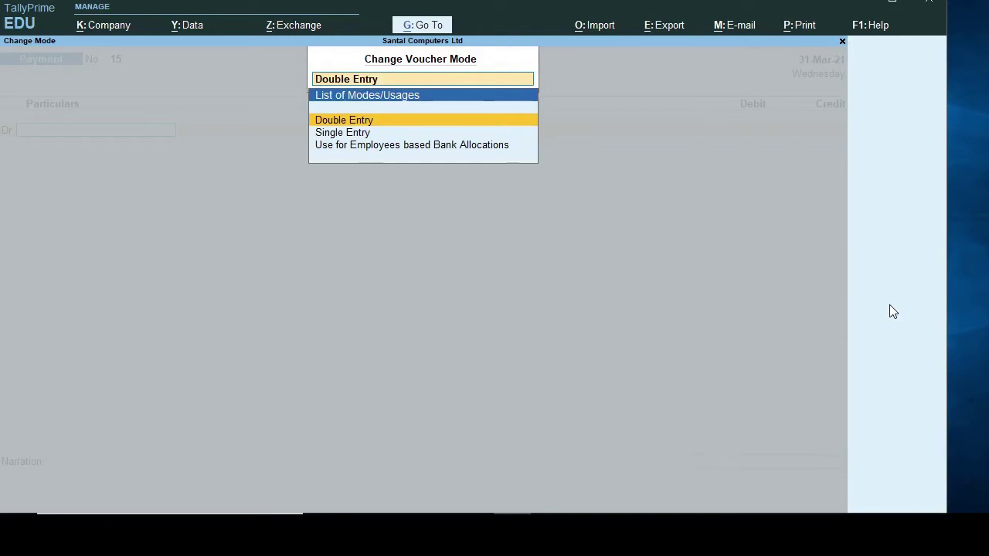
left_click(388, 123)
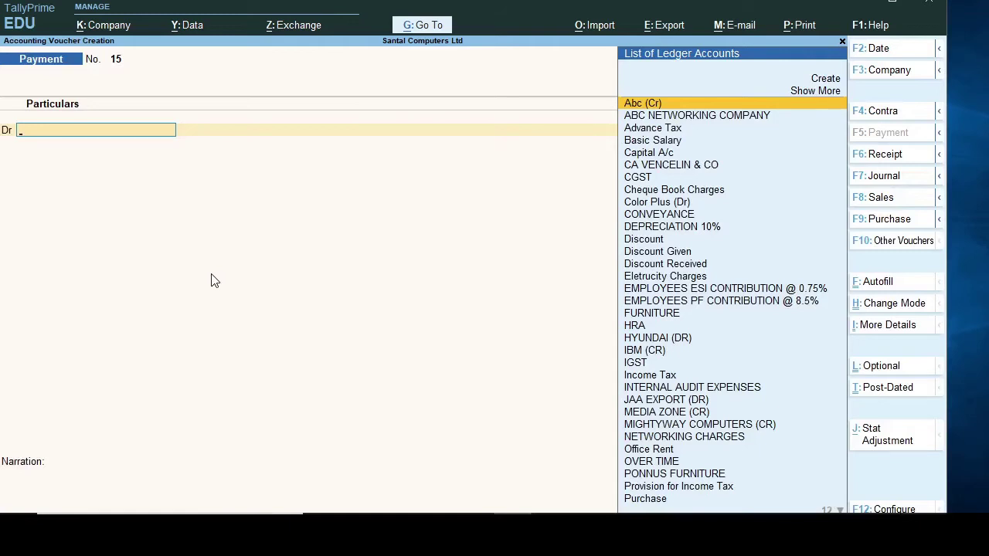
Step: Debit the Office Rent ledger for 20,000 in the payment voucher
type("O")
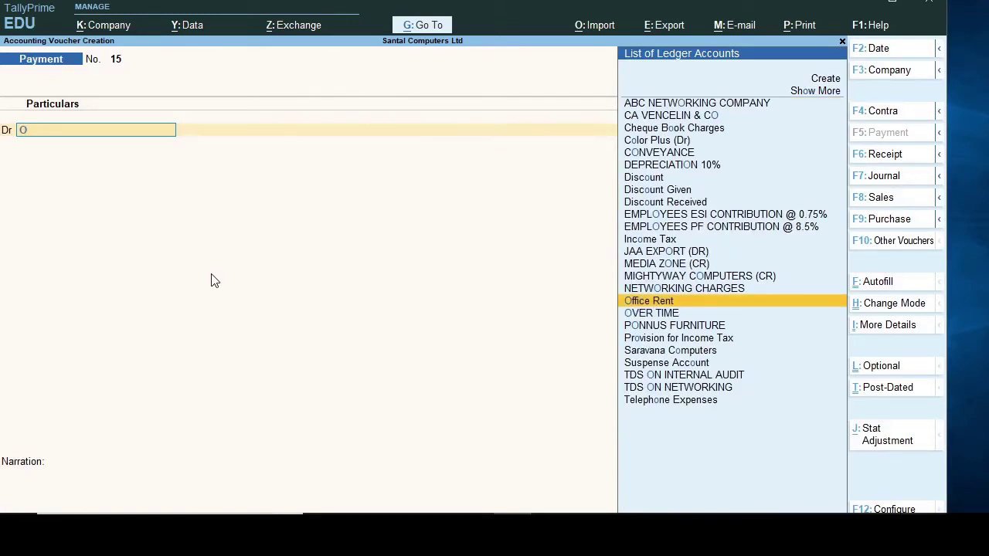
key("Return")
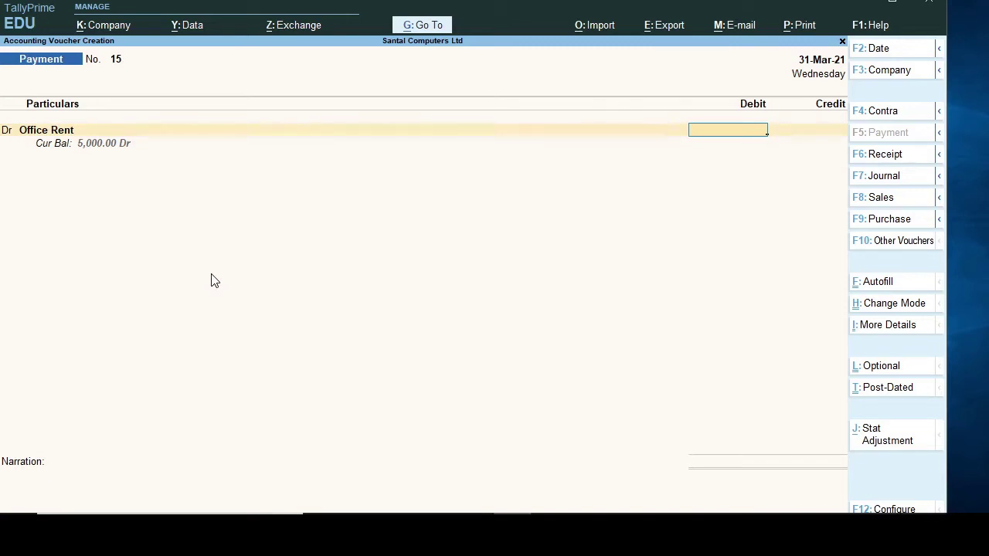
type("20000")
key("Return")
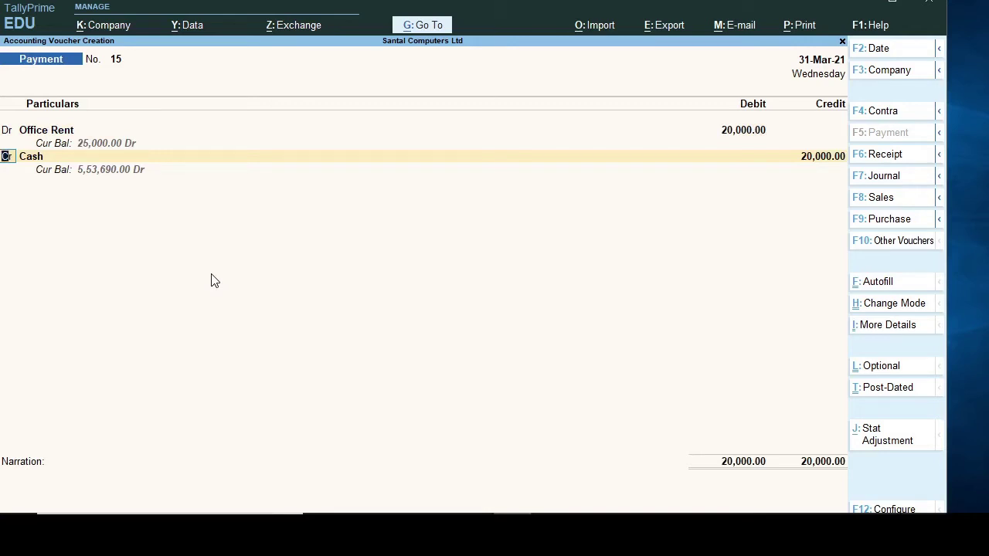
Step: Credit Cash for 18,000 as the paid portion of the office rent
key("Return")
key("Return")
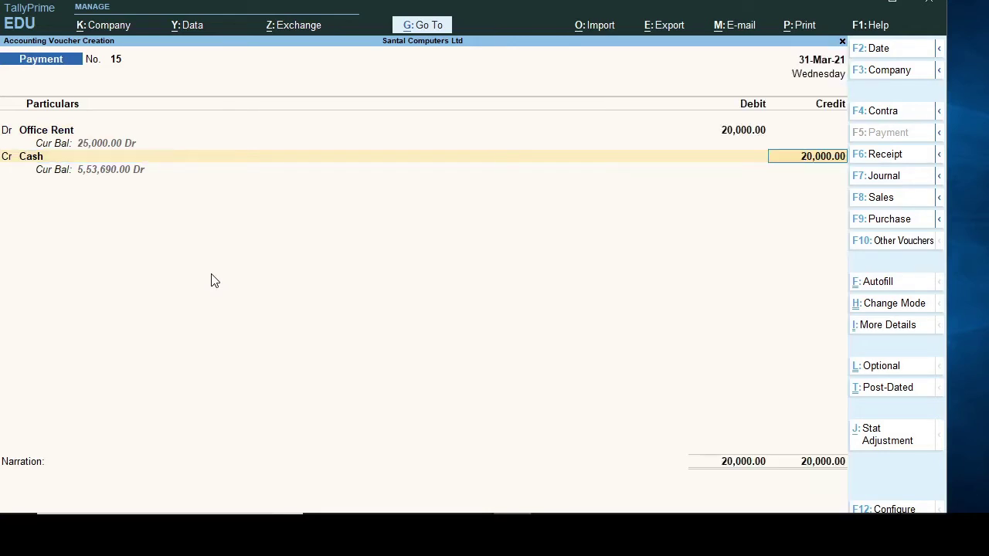
type("18000")
key("Return")
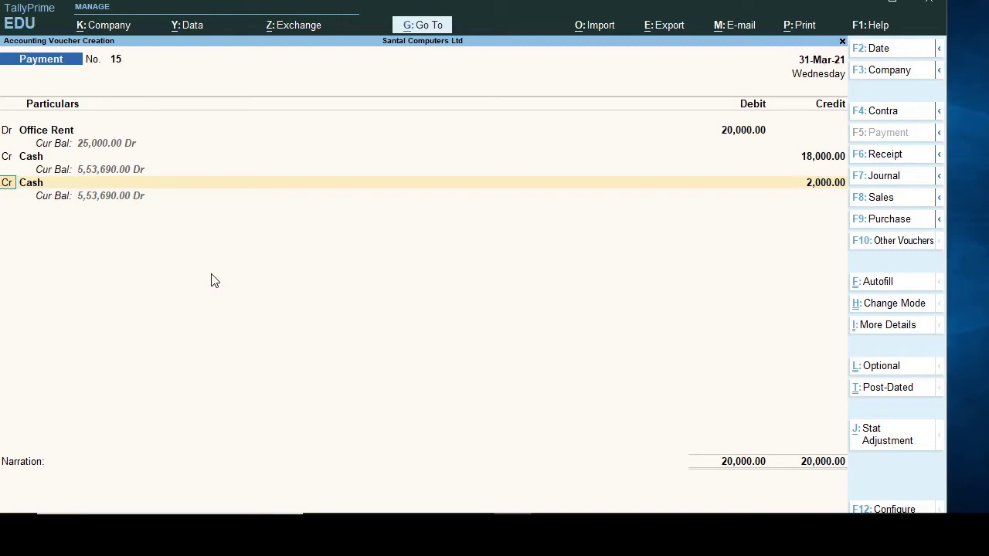
Step: For the second credit line, create a new ledger named Outstanding Rent under the Current Liabilities group
key("Return")
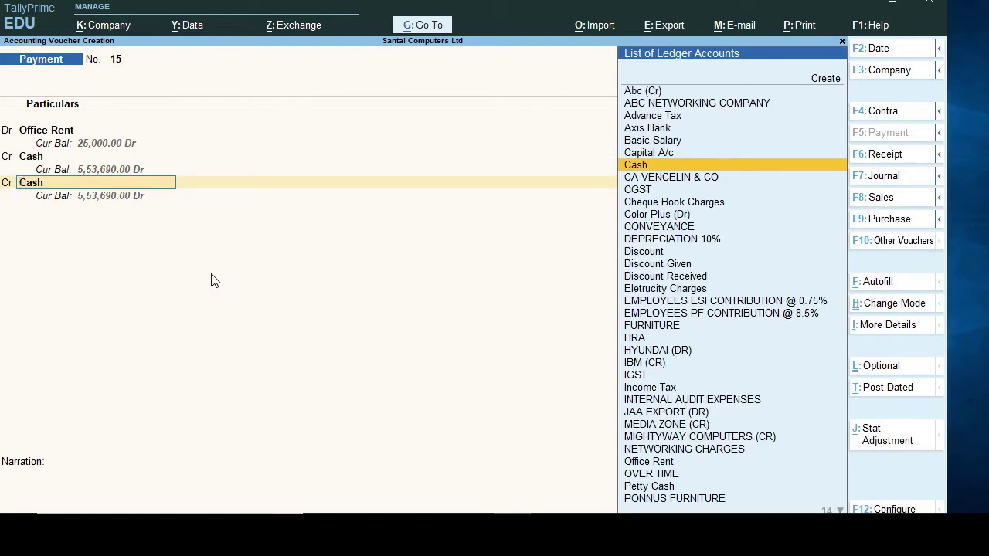
key("alt+c")
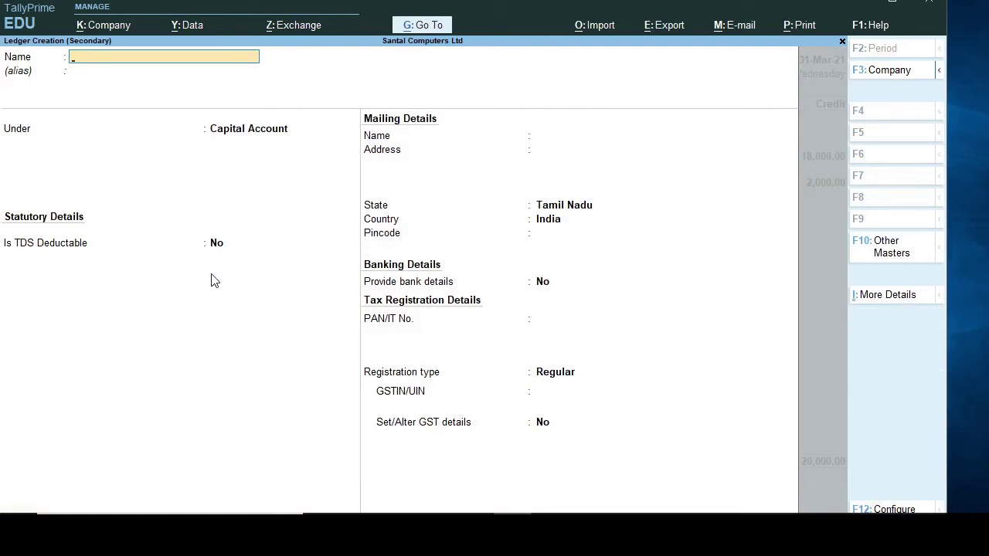
type("Outstanding Rent")
key("Return")
key("Return")
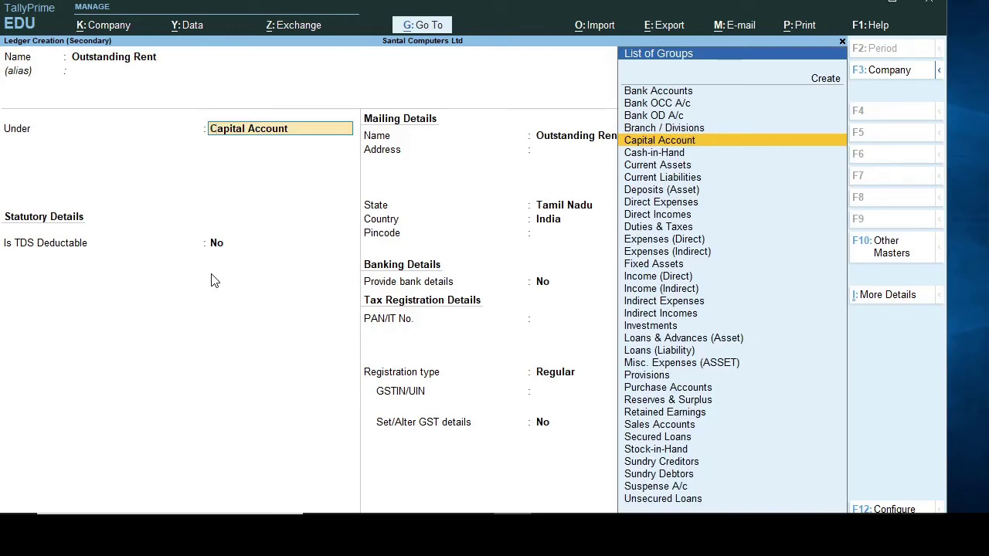
key("Down")
key("Down")
key("Down")
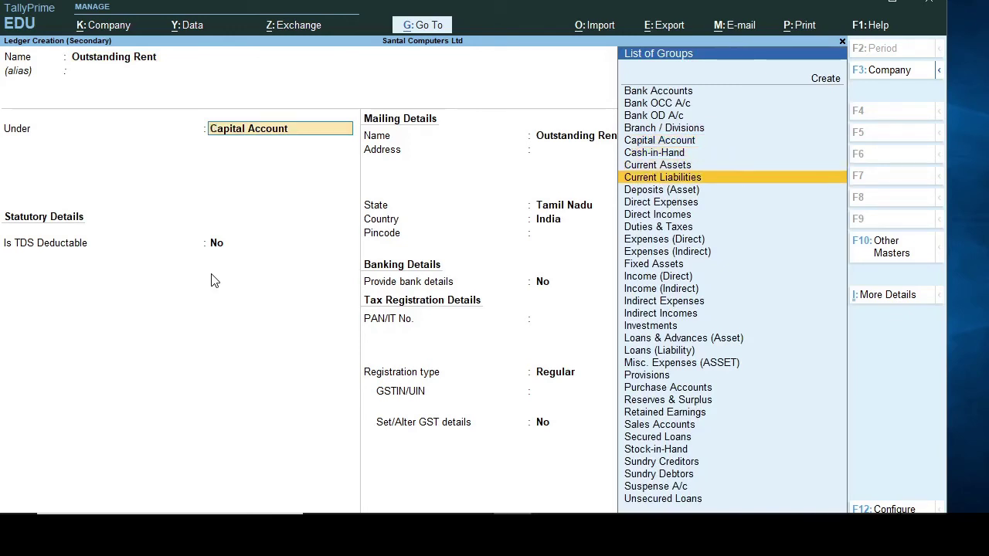
key("Return")
key("Return")
key("Return")
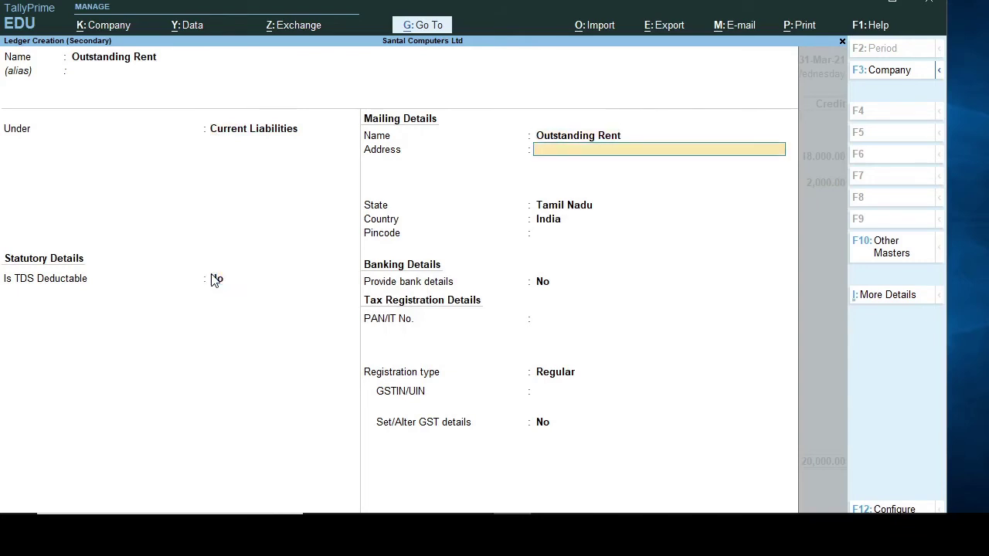
Step: Keep the default mailing, banking and tax registration details for the Outstanding Rent ledger and save it
key("Return")
key("Return")
key("Return")
key("Return")
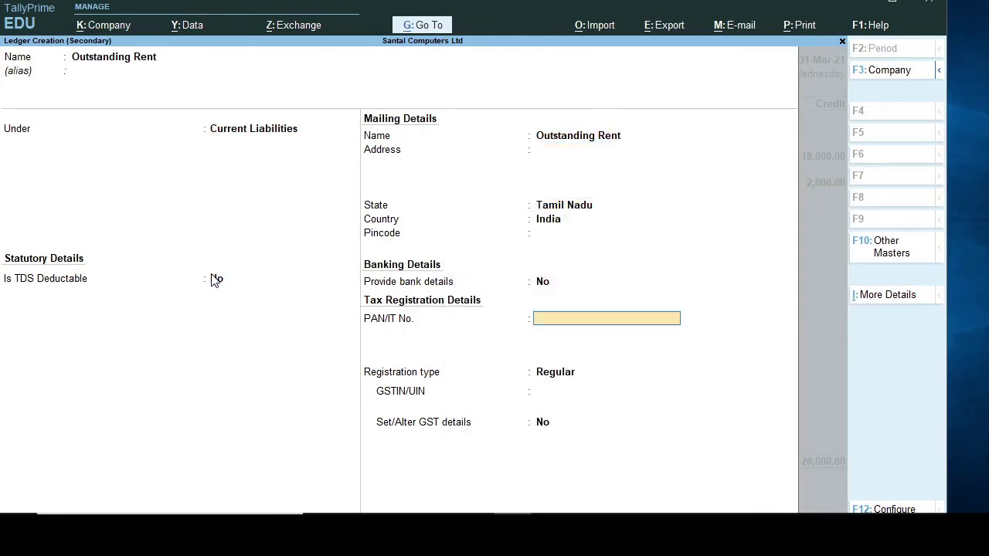
key("Return")
key("Return")
key("Return")
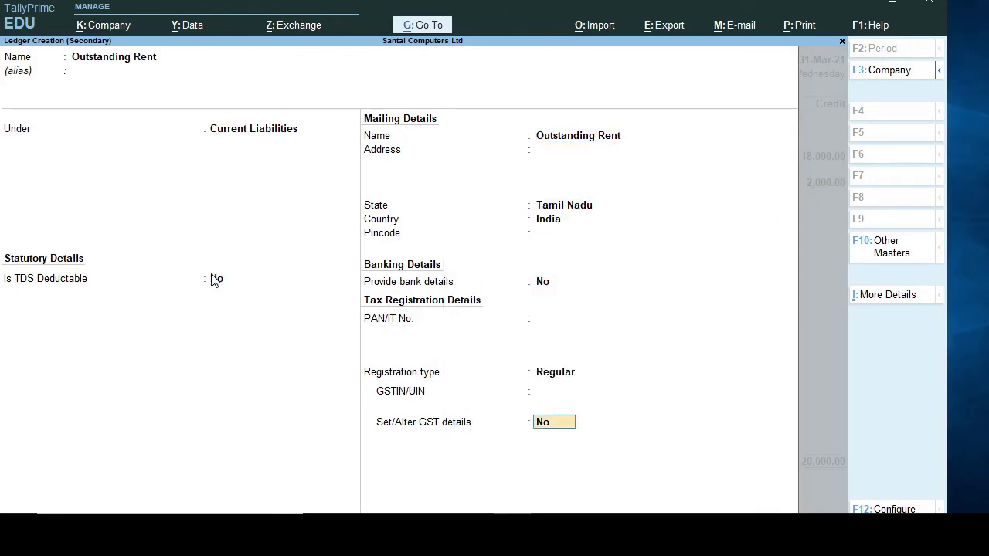
key("Return")
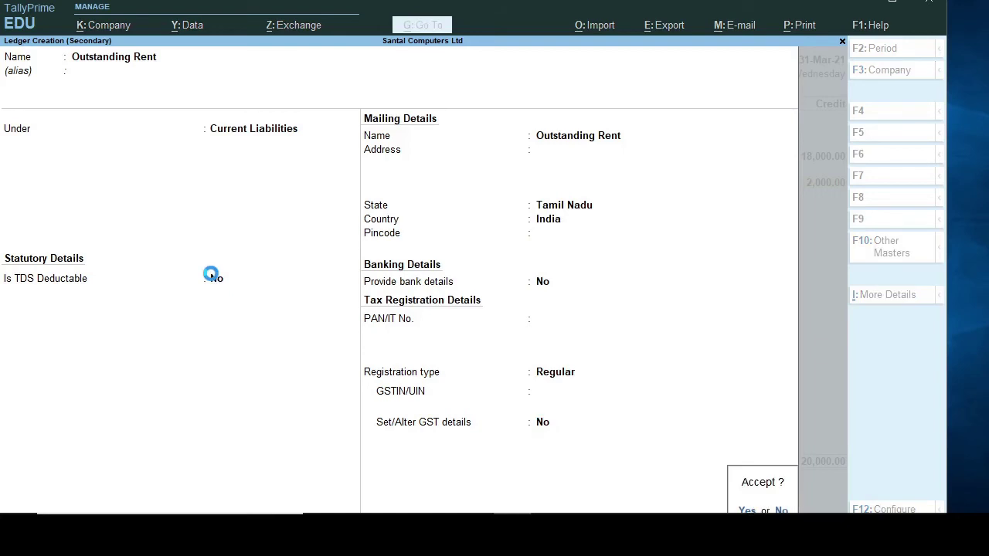
key("Return")
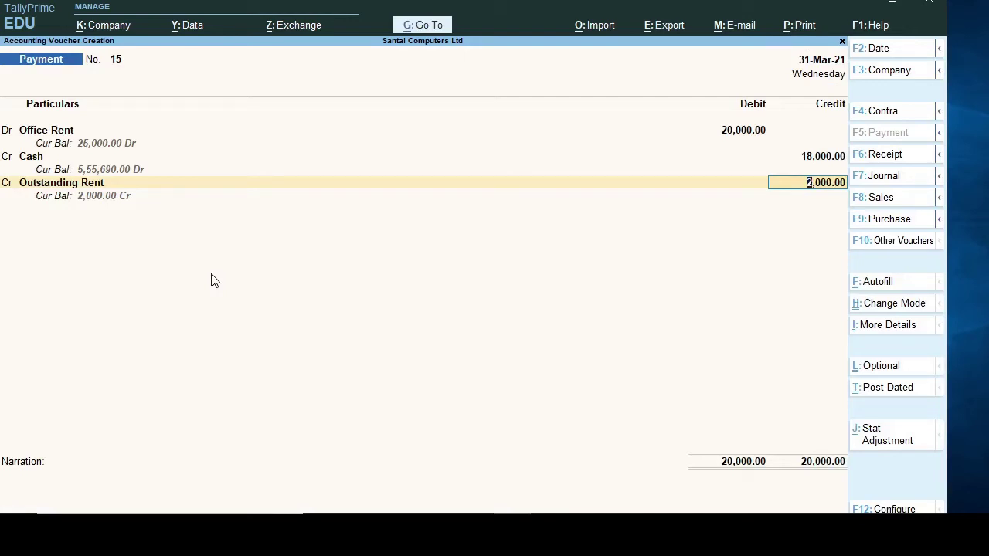
Step: Accept the 2,000 credit to Outstanding Rent, save the payment voucher without a narration, and return to the Gateway of Tally
key("Return")
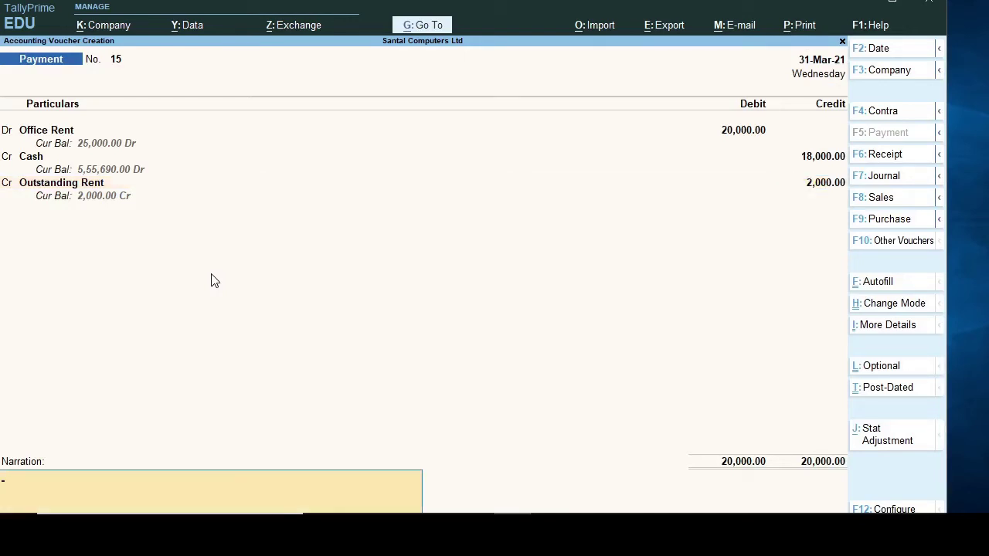
key("Return")
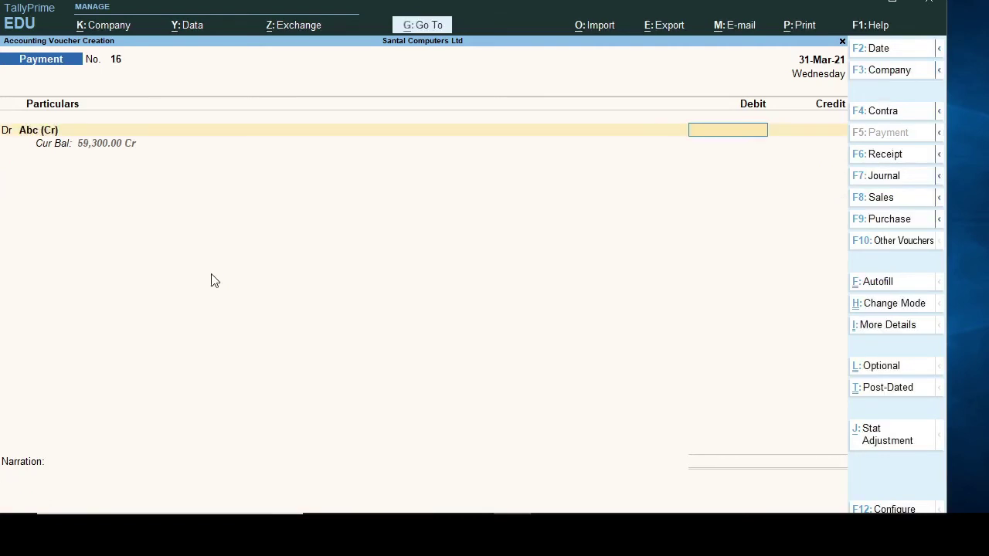
key("Escape")
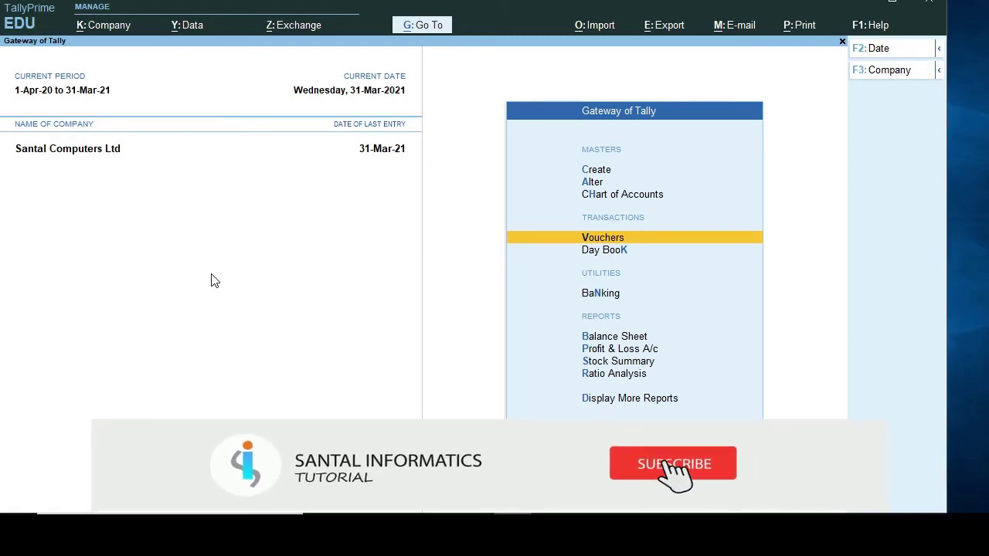
Step: Open the Balance Sheet and drill down into the Current Liabilities group summary
key("Down")
key("Down")
key("Down")
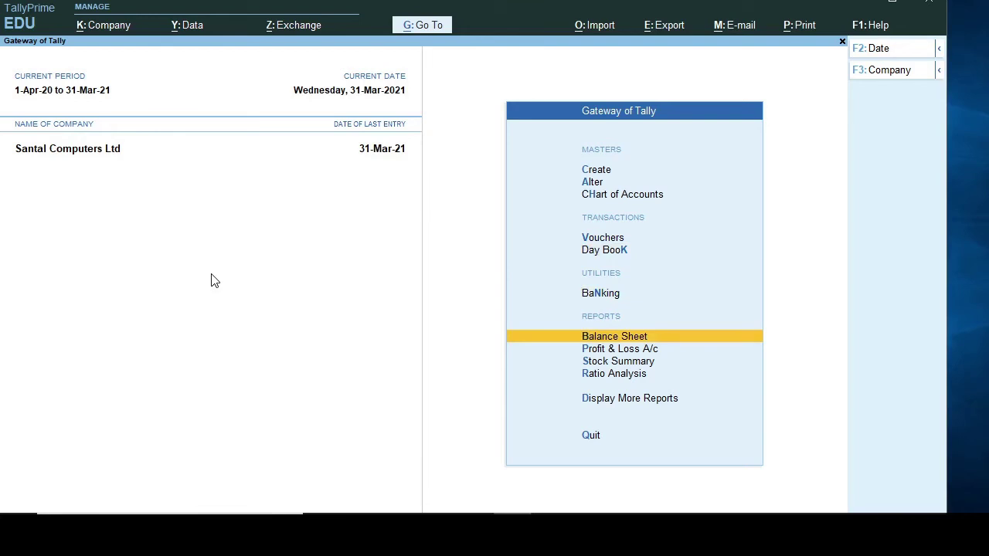
key("Return")
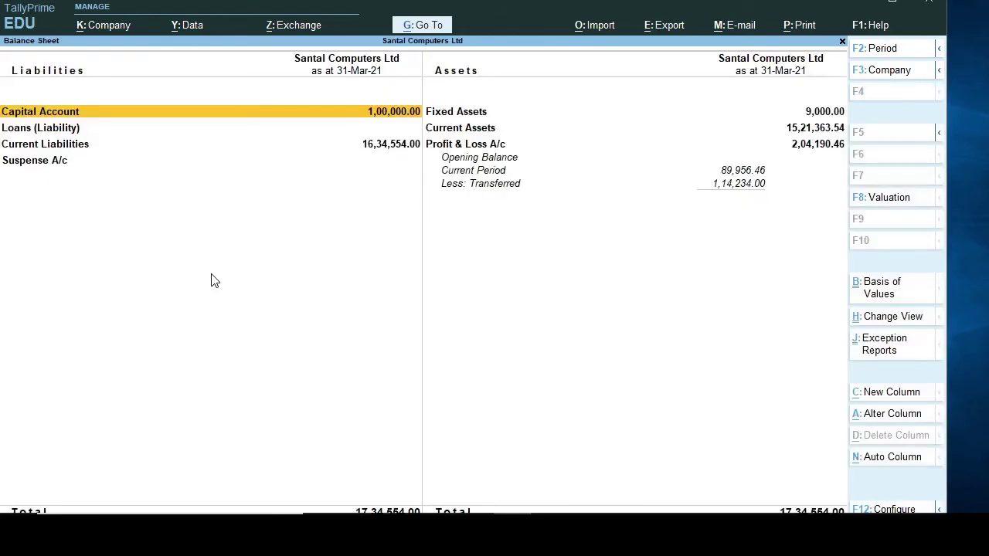
key("Down")
key("Down")
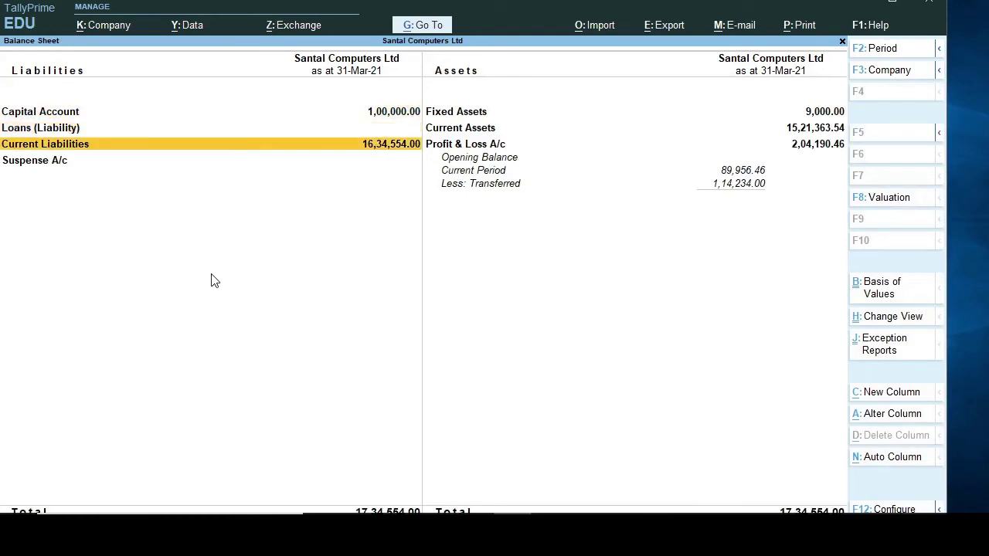
key("Return")
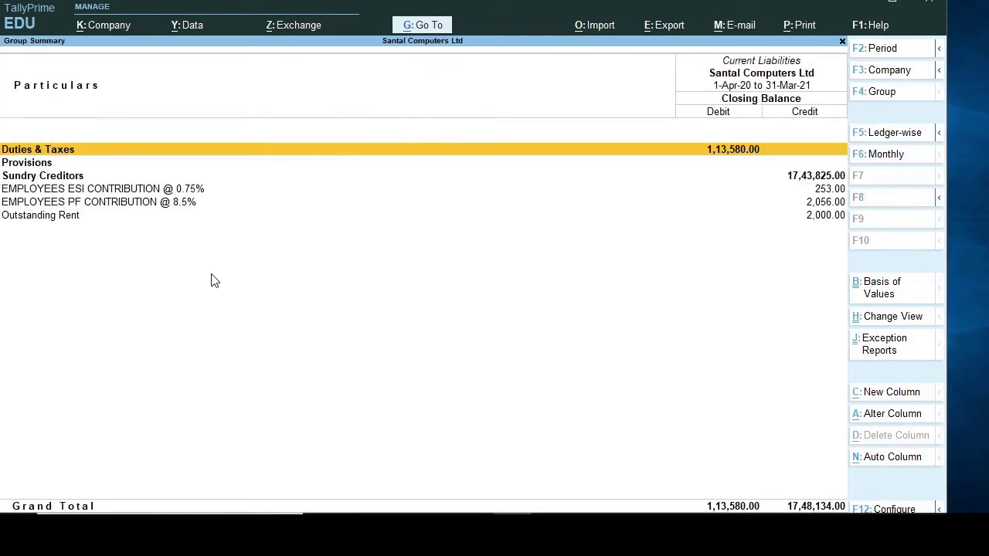
Step: Check the Outstanding Rent entry under Current Liabilities and return to the Gateway of Tally
key("Down")
key("Down")
key("Down")
key("Down")
key("Down")
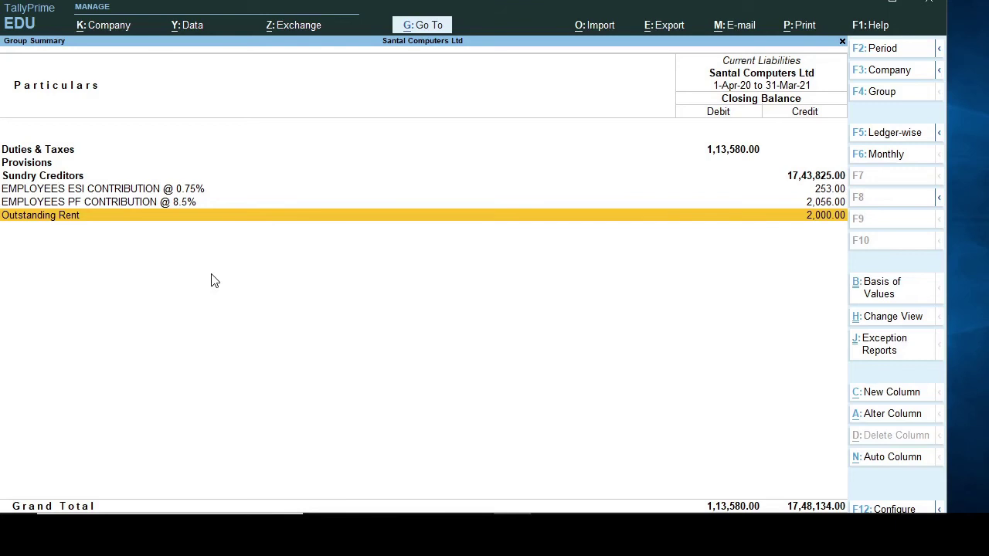
key("Escape")
key("Escape")
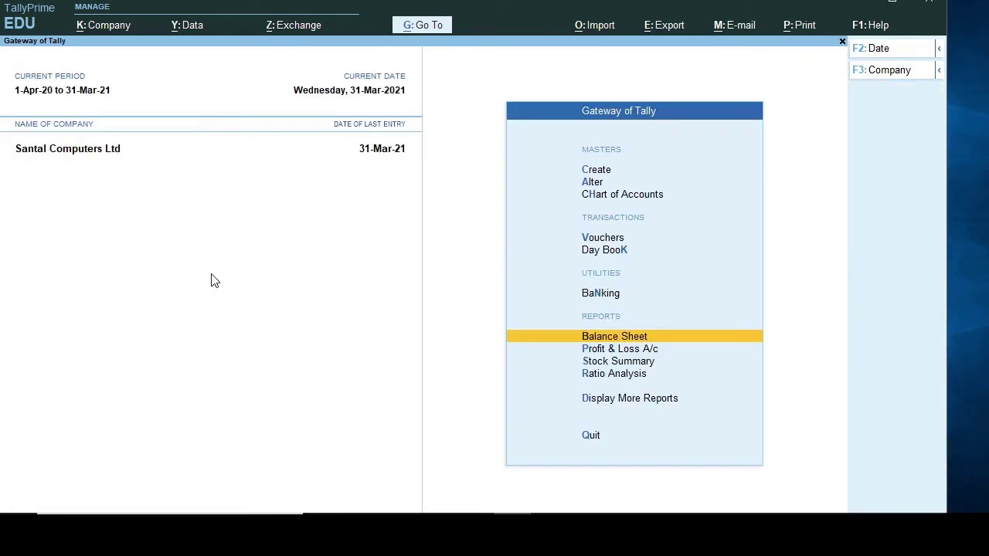
Step: Start another payment voucher and debit the Outstanding Rent ledger for 2,000
key("Up")
key("Up")
key("Up")
key("Return")
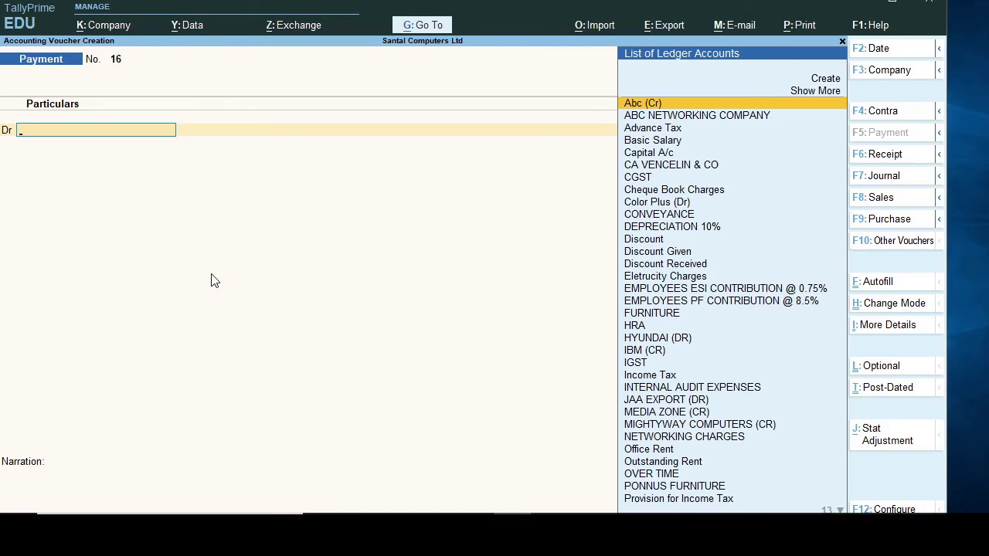
key("Down")
key("Down")
key("Down")
key("Down")
key("Down")
key("Down")
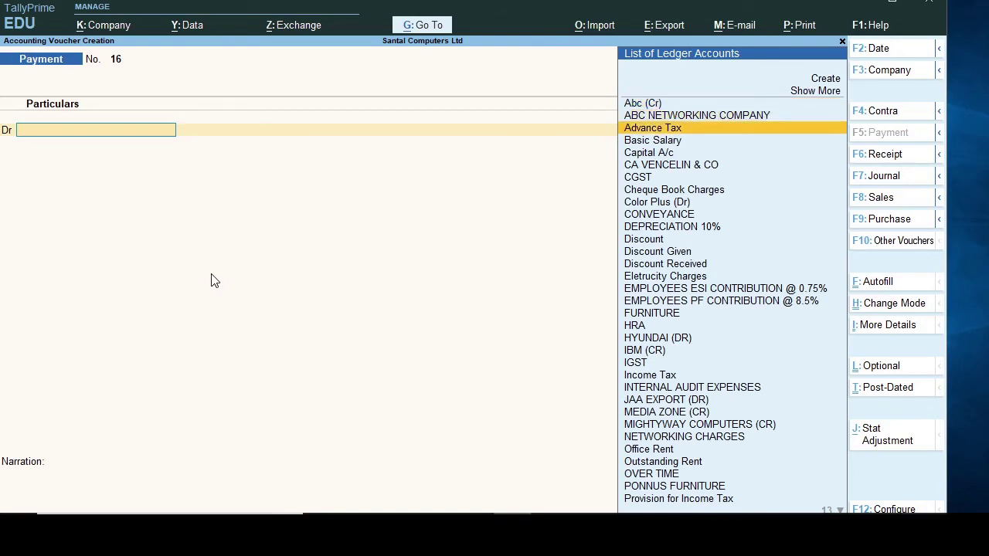
key("Down")
key("Down")
key("Down")
key("Down")
key("Down")
key("Down")
key("Down")
key("Down")
key("Down")
key("Down")
key("Down")
key("Down")
key("Down")
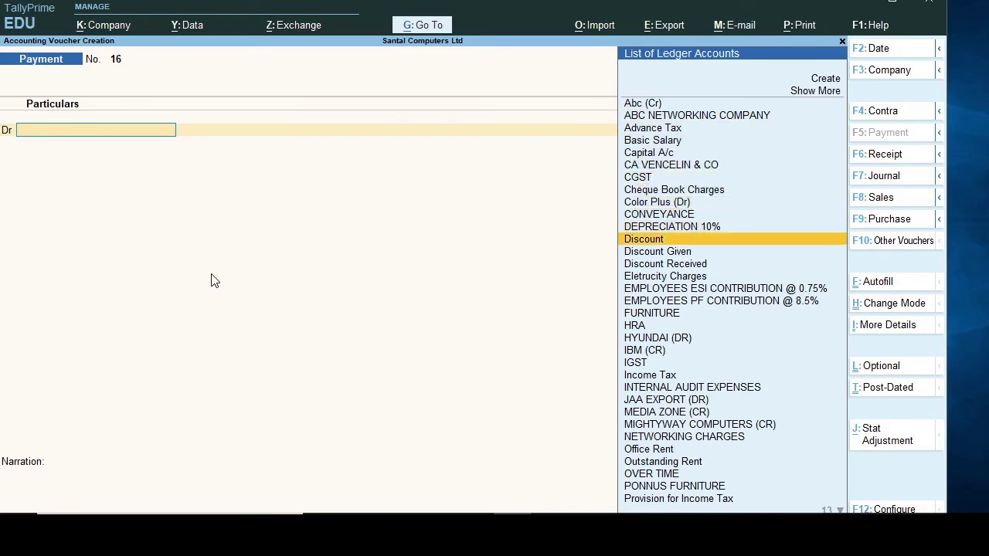
key("Down")
key("Down")
key("Down")
key("Down")
key("Down")
key("Down")
key("Down")
key("Down")
key("Down")
key("Down")
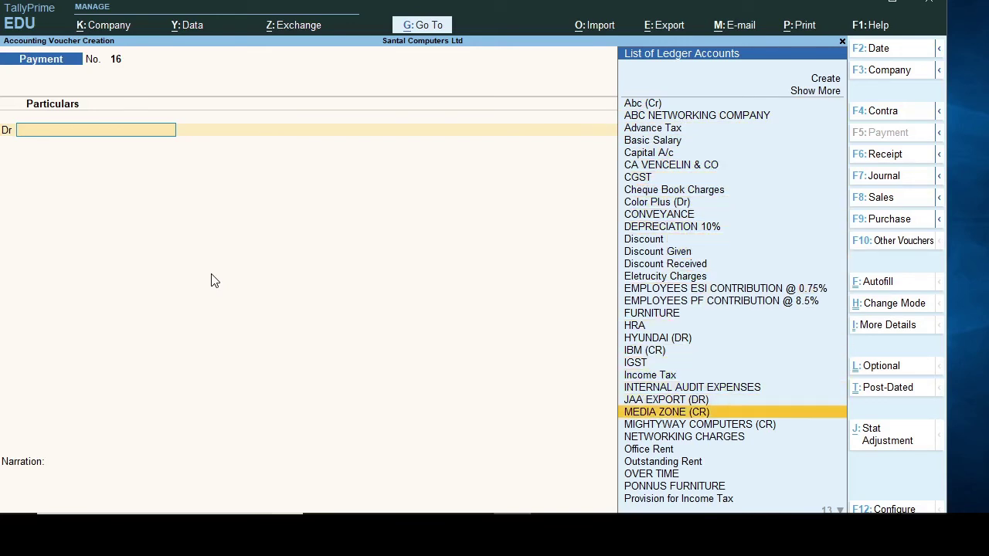
key("Return")
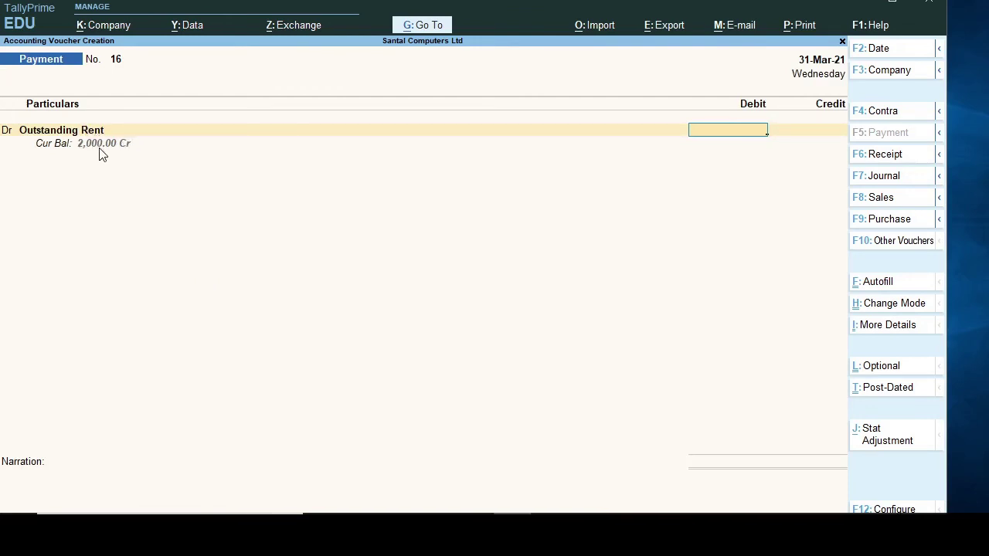
type("20000")
key("BackSpace")
key("Return")
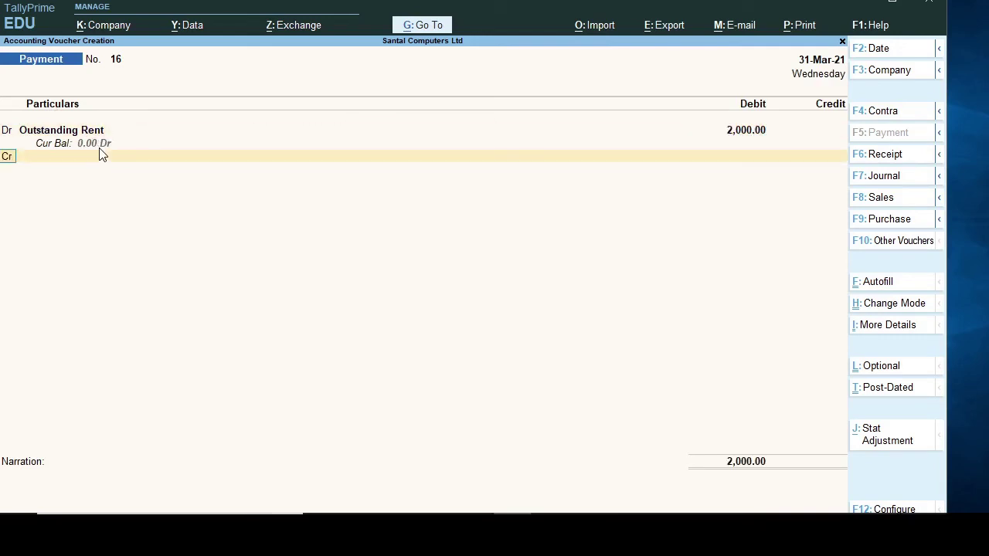
Step: Credit the Cash ledger for 2,000 against the Outstanding Rent debit in the payment voucher
key("Return")
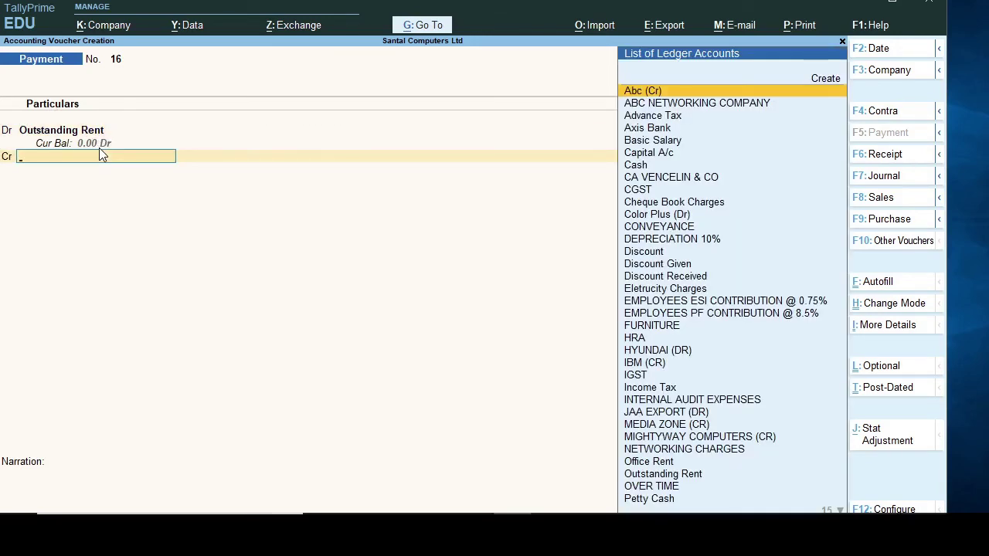
key("Down")
key("Down")
key("Down")
key("Down")
key("Down")
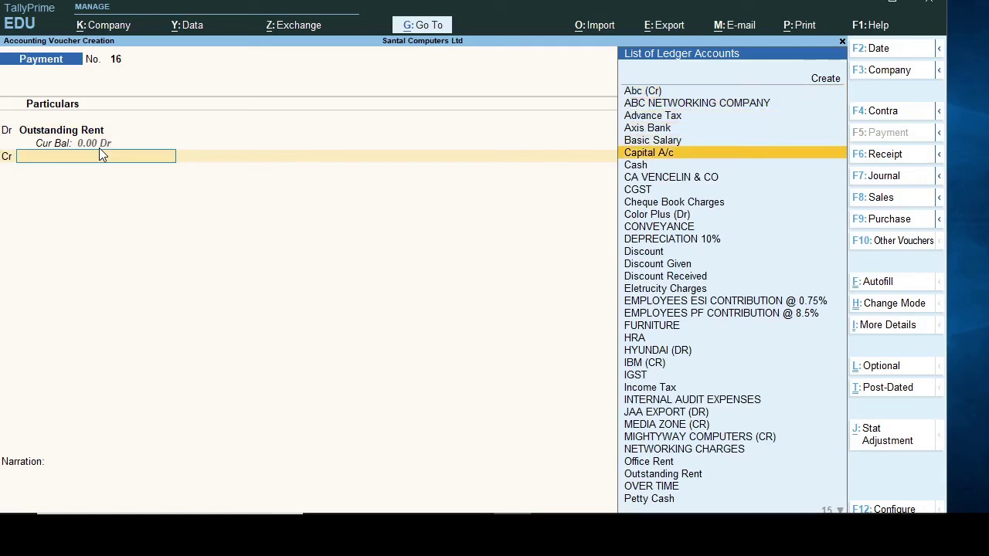
key("Down")
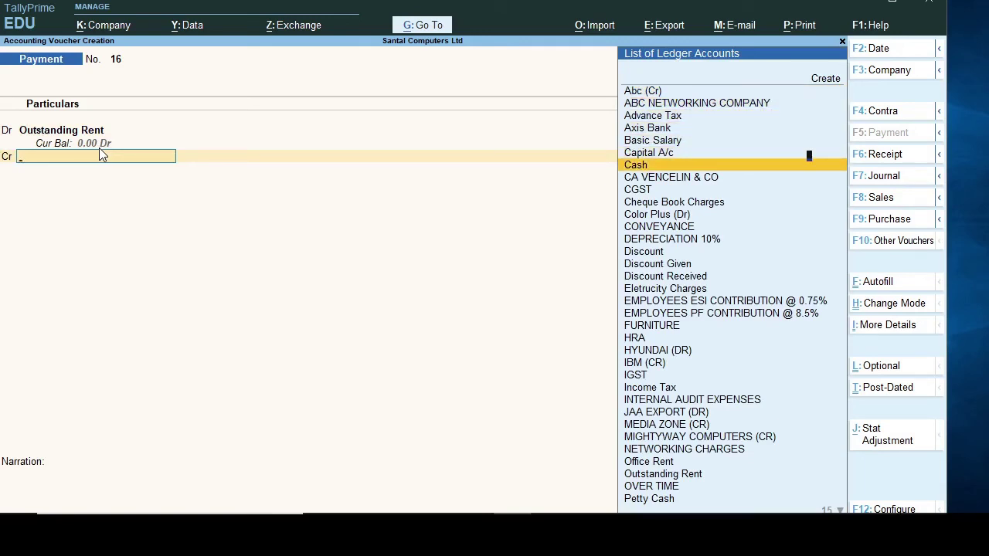
key("Return")
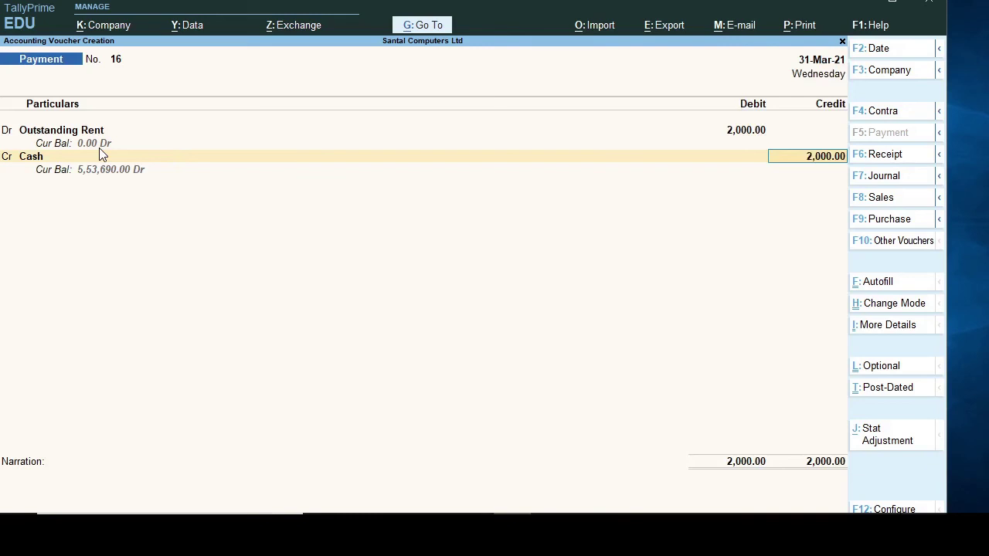
key("Return")
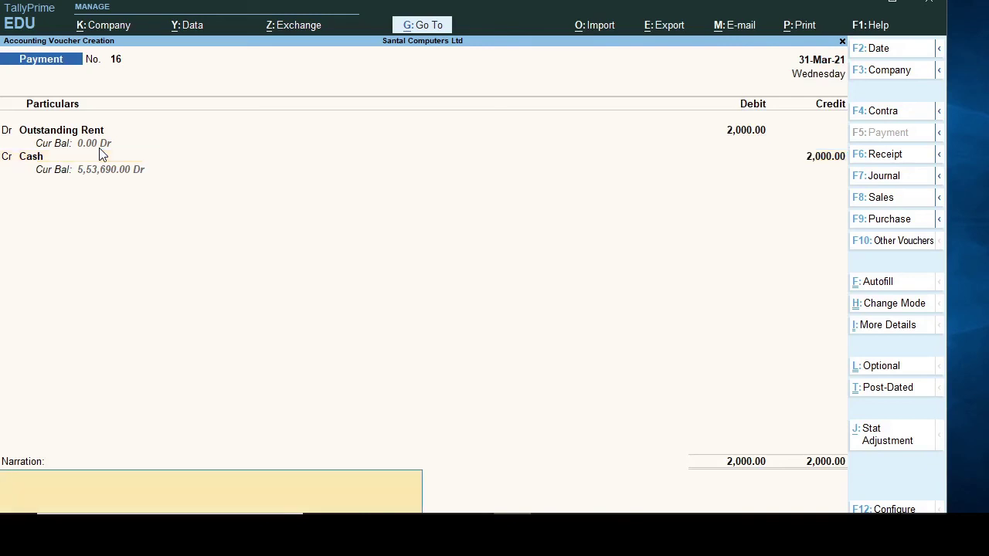
Step: Save the payment voucher without a narration and return to the Gateway of Tally
key("Return")
key("Return")
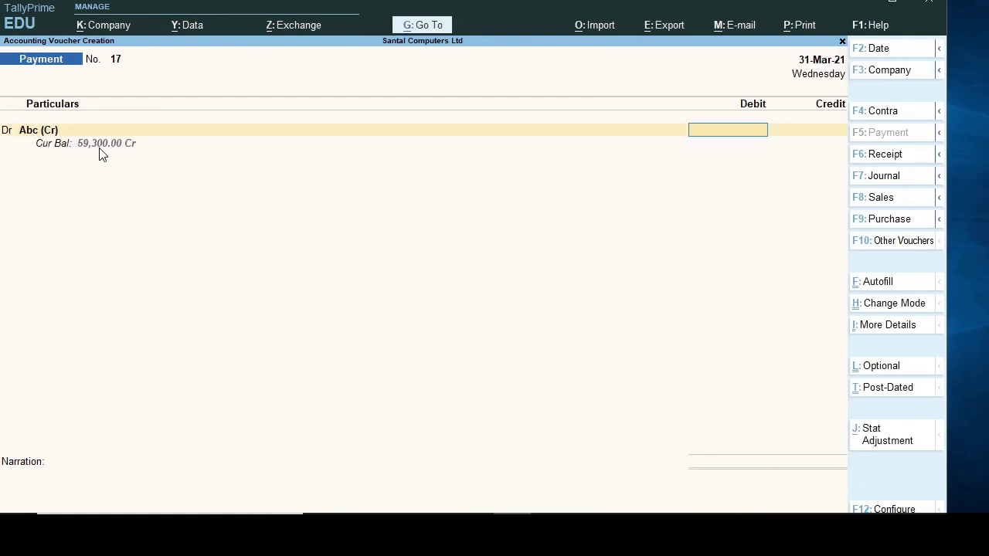
key("Escape")
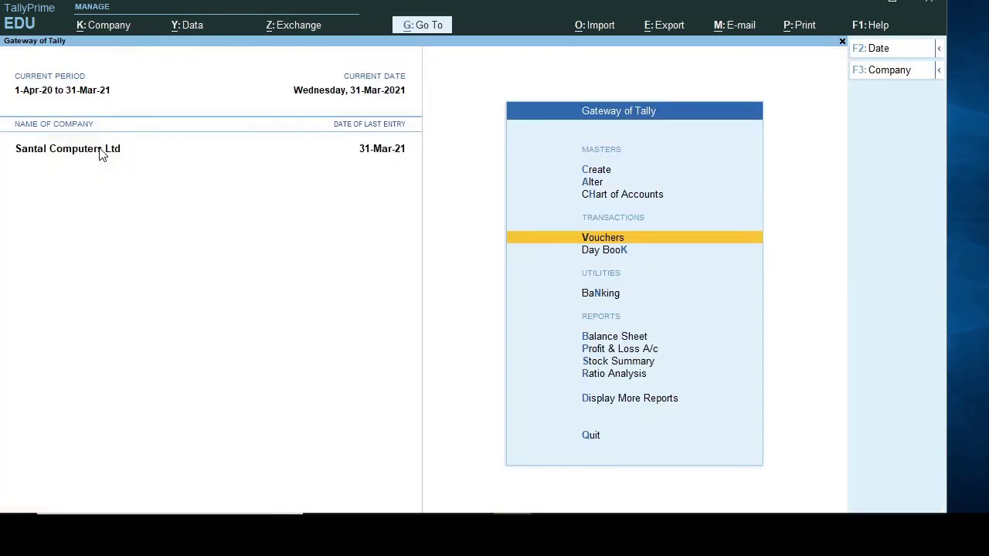
Step: Open the Balance Sheet, check the Current Liabilities group summary for the Outstanding Rent ledger, and return to the Balance Sheet
key("Down")
key("Down")
key("Down")
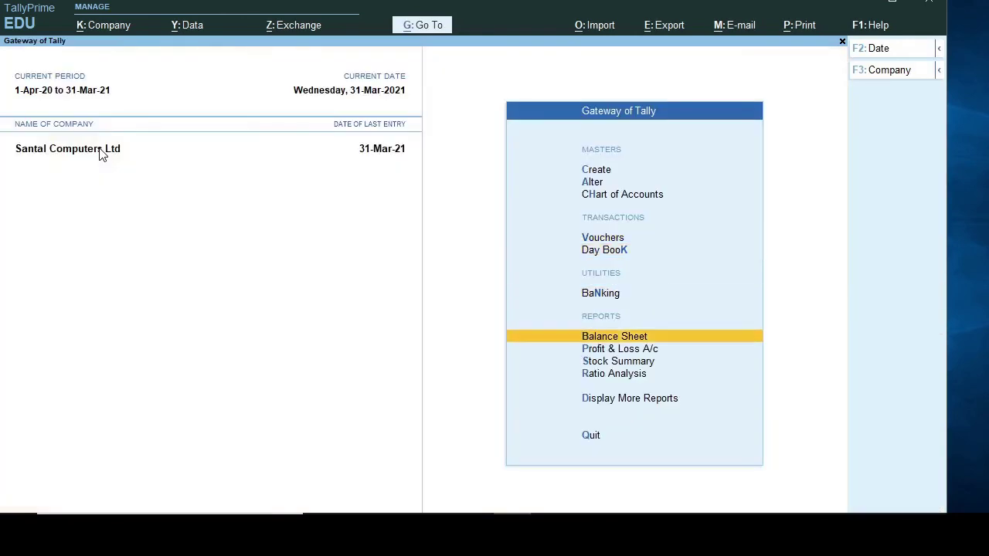
key("Return")
key("Down")
key("Down")
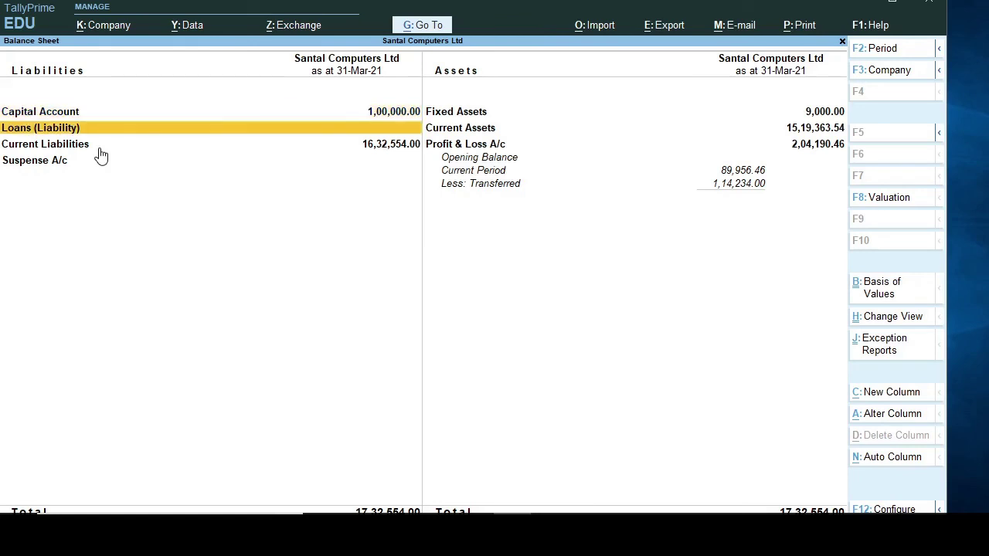
key("Return")
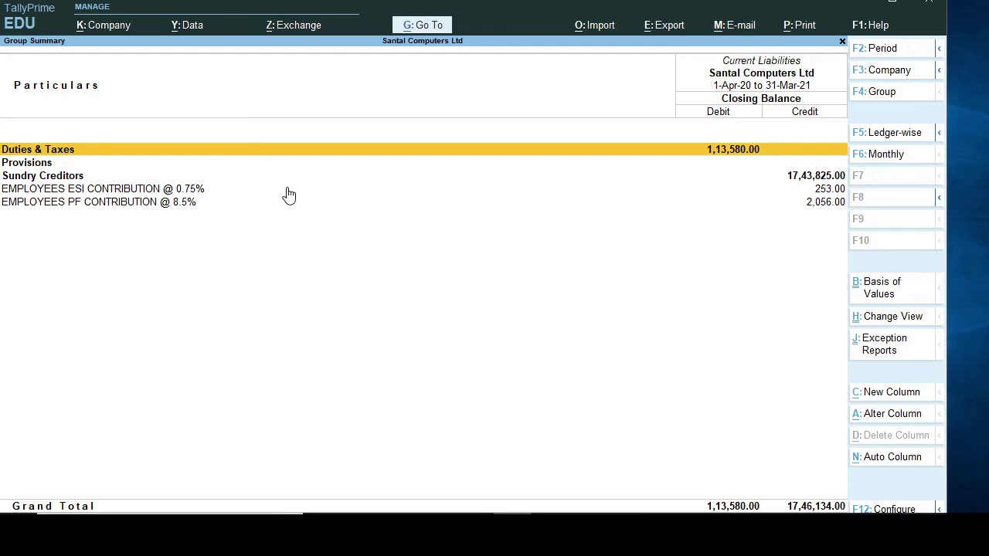
key("Escape")
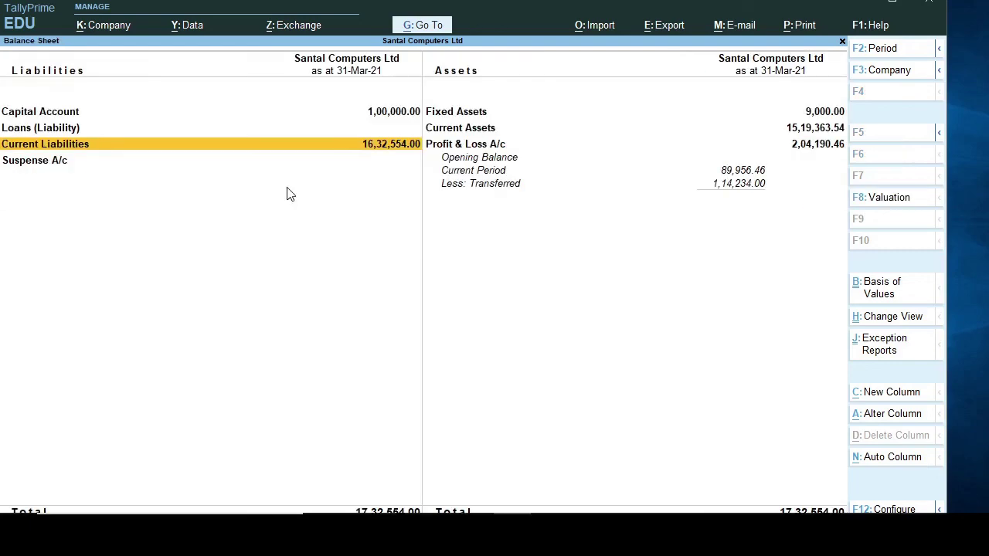